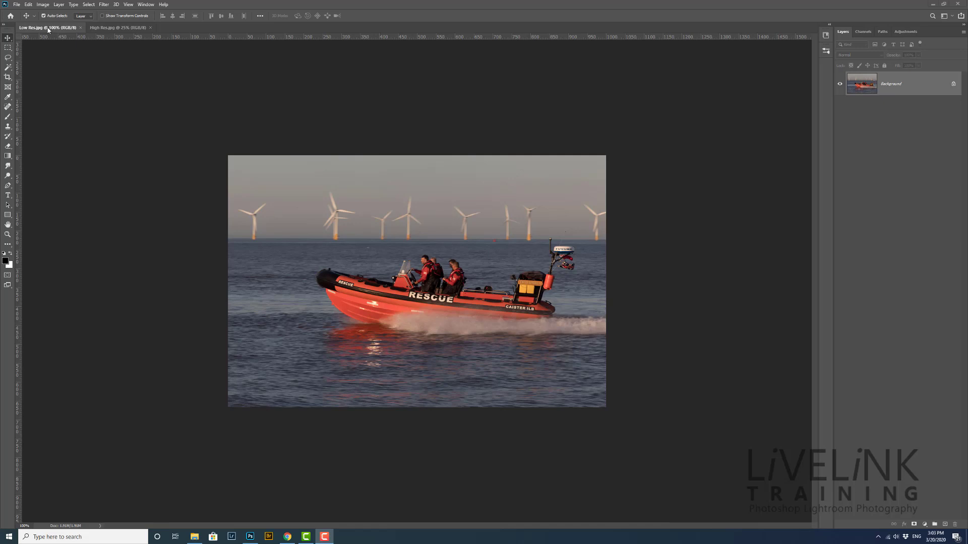
Switch between the Low Res.jpg and High Res.jpg documents to compare how both versions of the photo display.
left_click(112, 31)
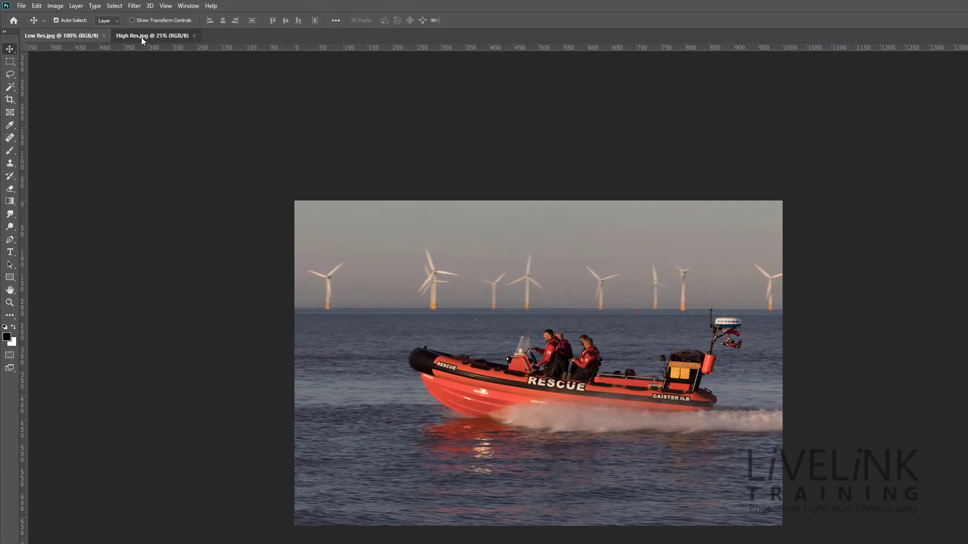
left_click(70, 39)
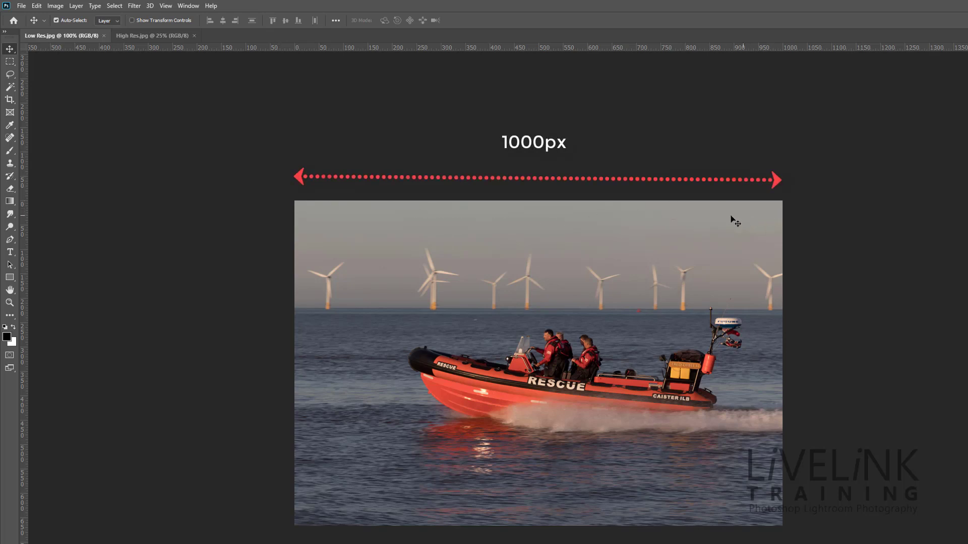
left_click(165, 38)
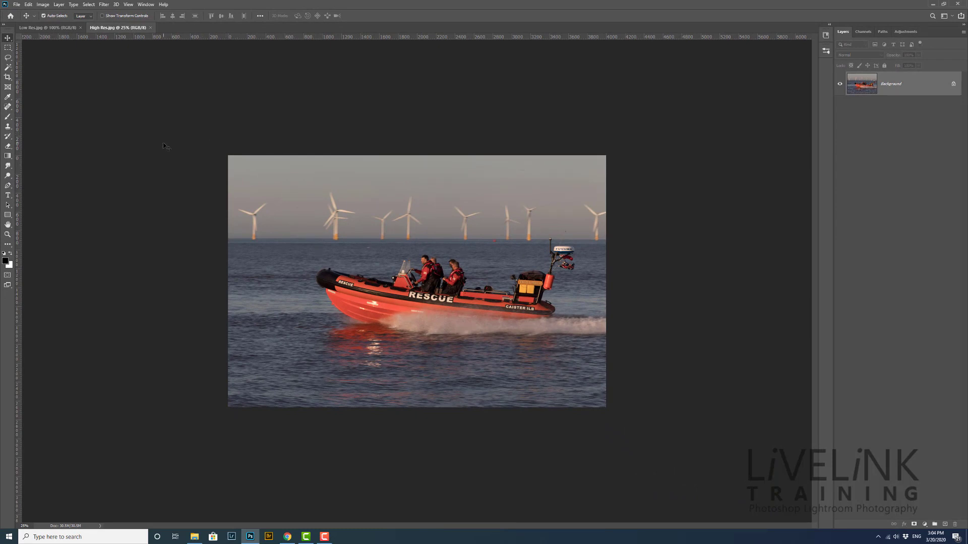
left_click(49, 29)
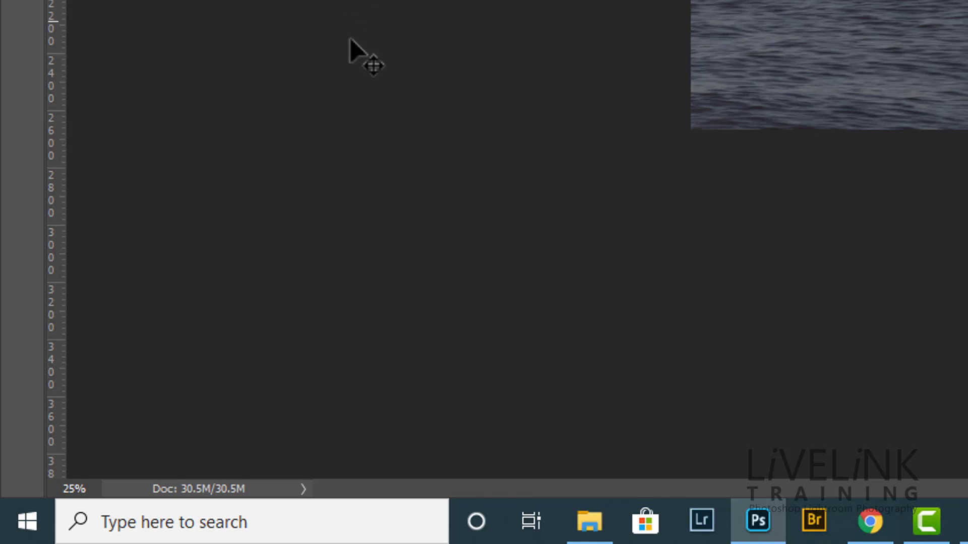
Set the magnification of High Res.jpg to 100%.
left_click(90, 488)
left_click_drag(84, 488, 30, 488)
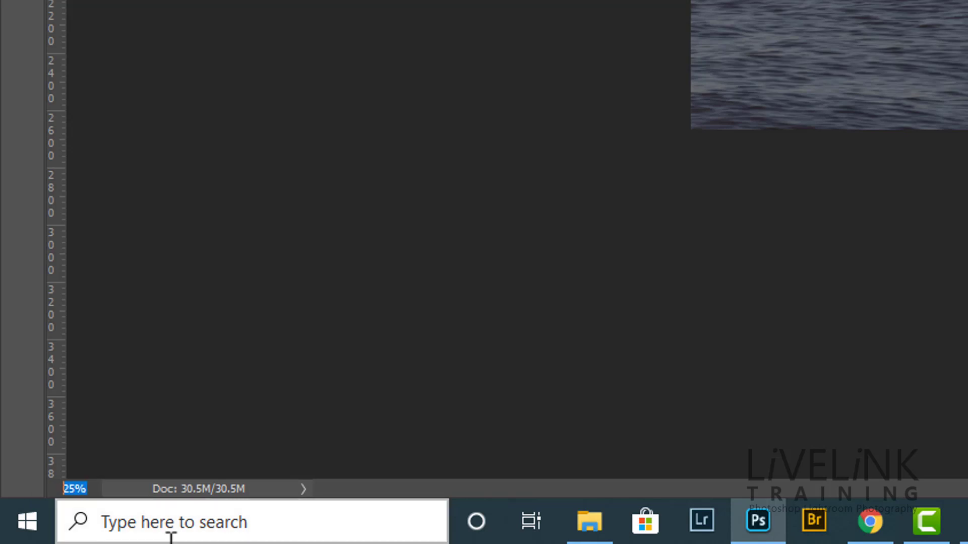
type("100")
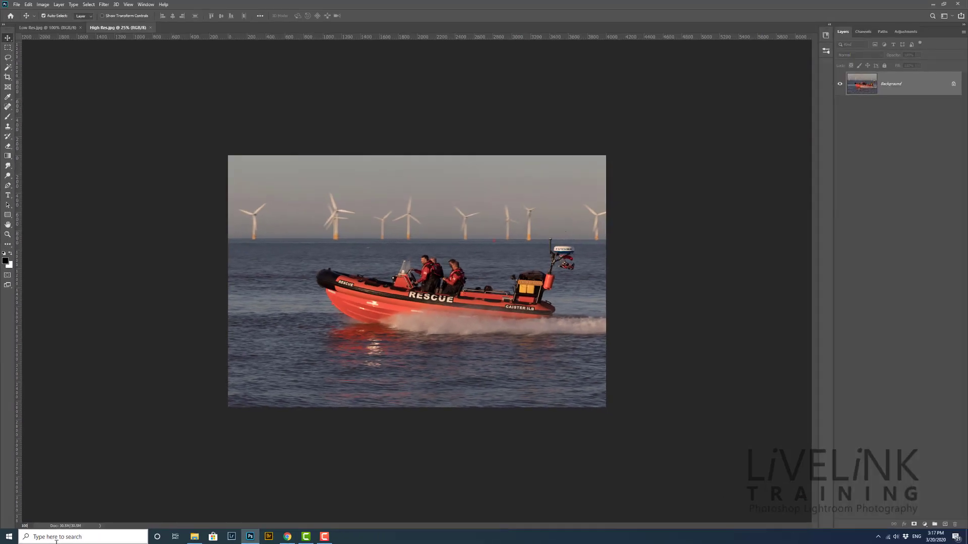
key("Return")
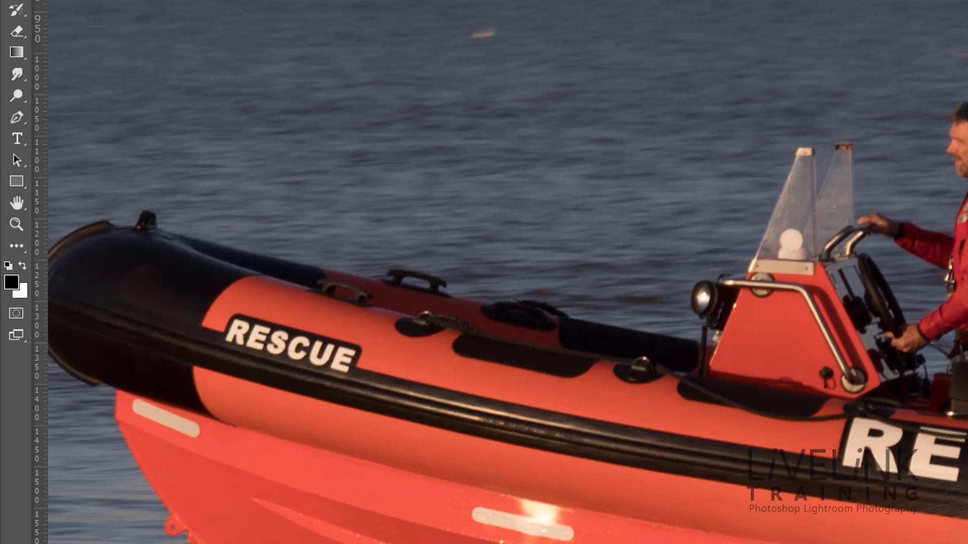
Magnify the boat's windscreen area to 300% with the Zoom tool.
left_click(23, 221)
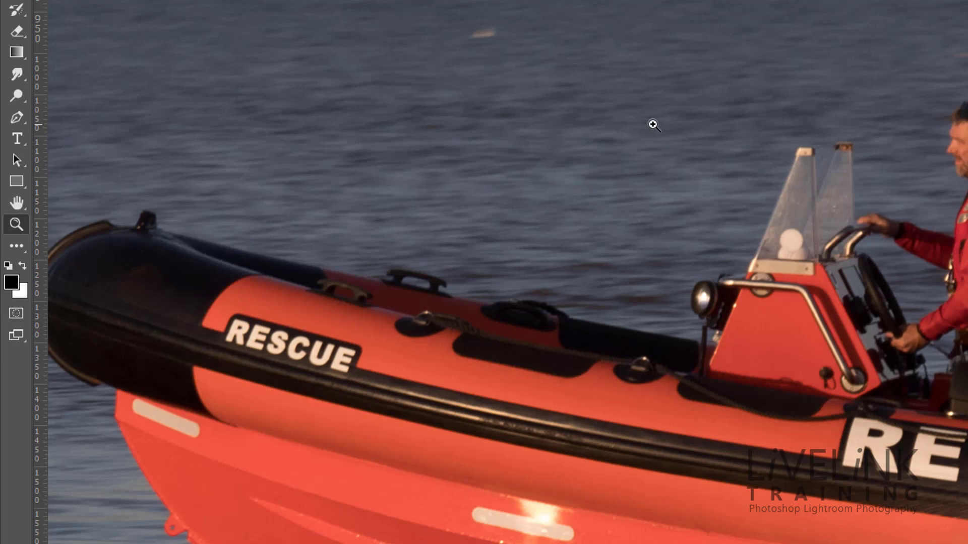
left_click(704, 164)
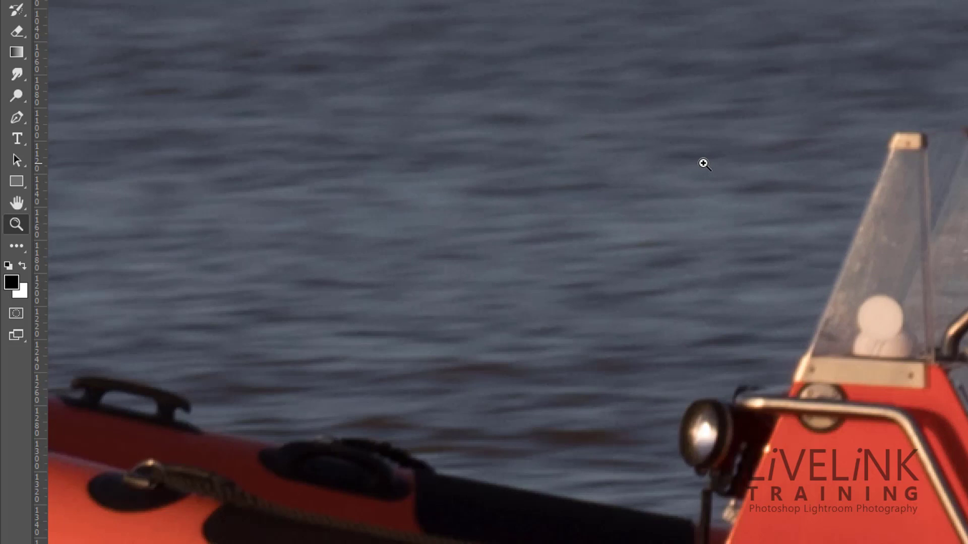
left_click(705, 165)
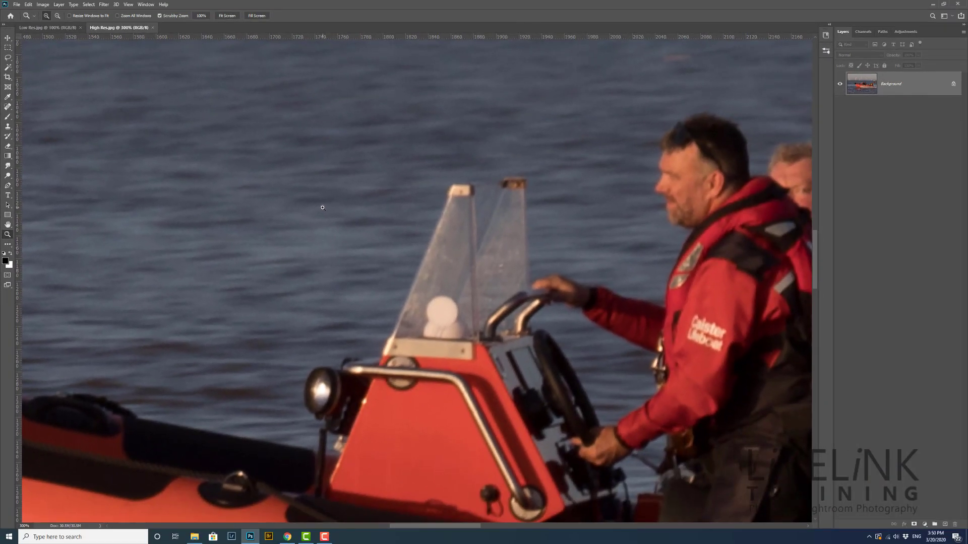
Zoom out from the helmsman in preset increments with the Zoom tool until the whole photo is in view.
key("alt")
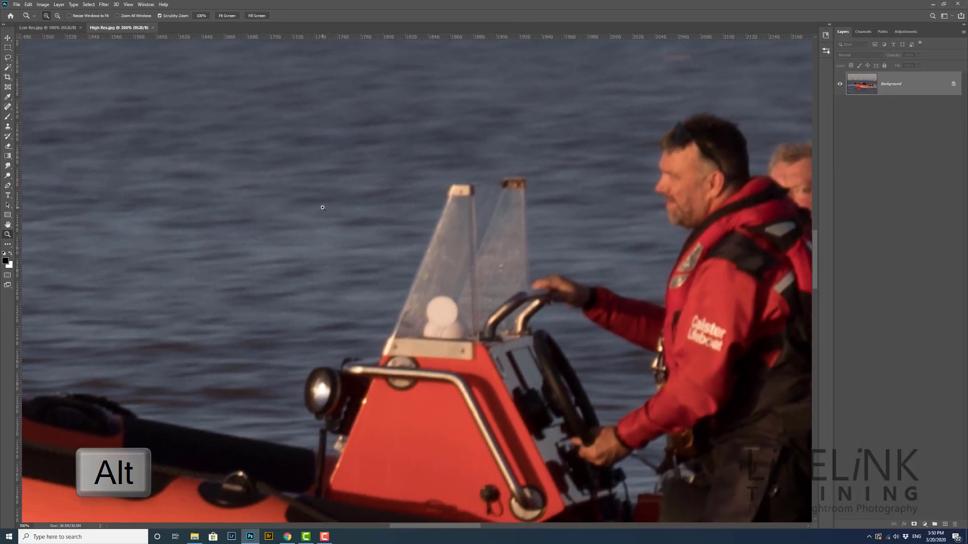
key("alt")
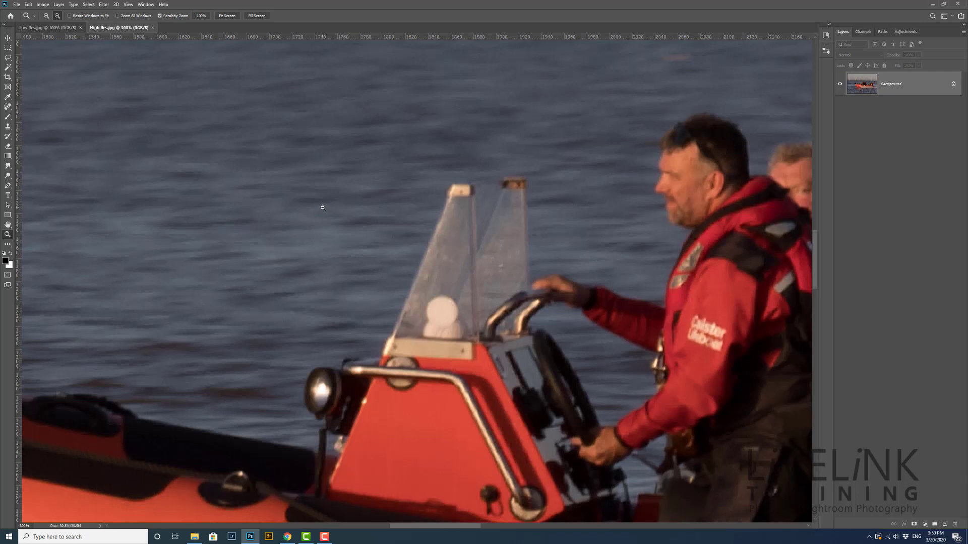
left_click(322, 207)
left_click(324, 208)
left_click(324, 208)
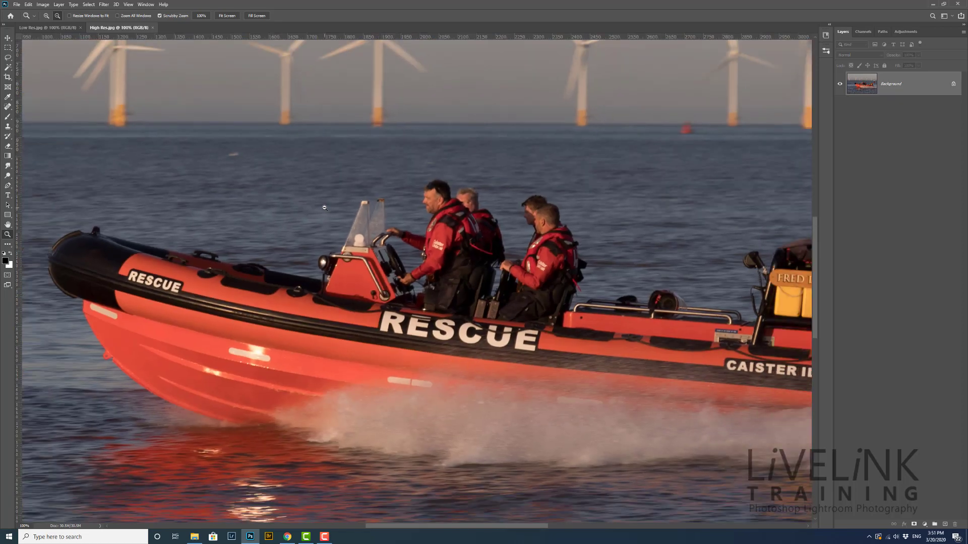
left_click(324, 208, "alt")
left_click(324, 208, "alt")
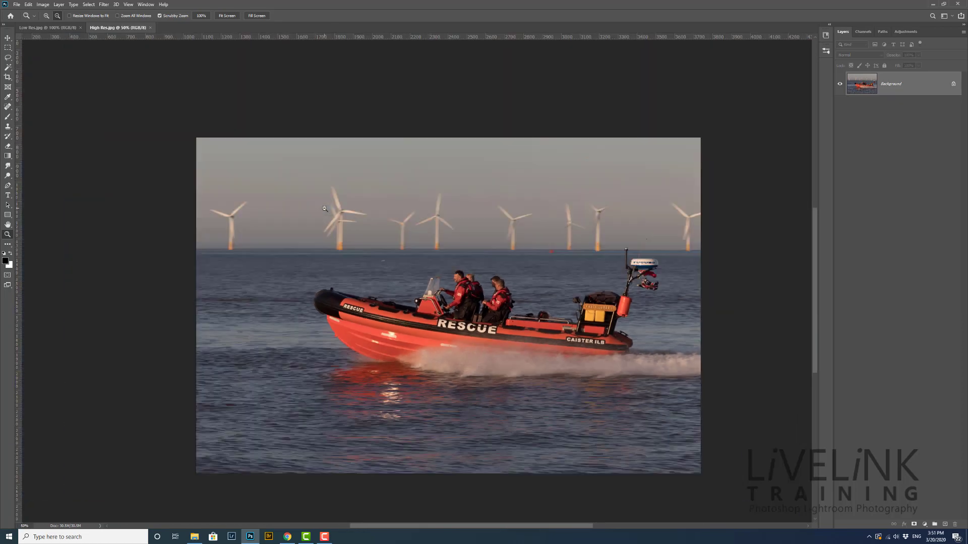
Zoom in on the double wind turbine to 100%, step back to 66.7%, and magnify it again.
left_click(324, 208)
left_click(324, 208)
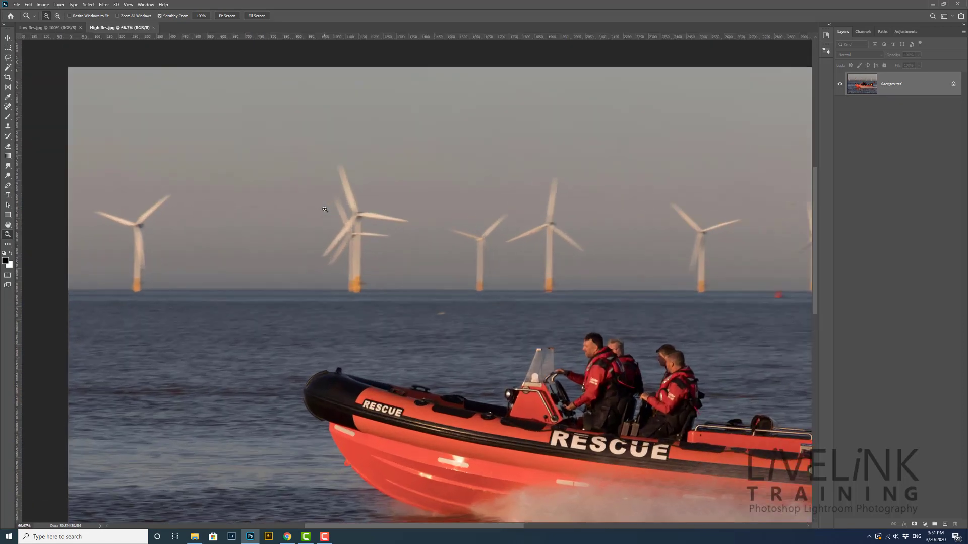
left_click(324, 208)
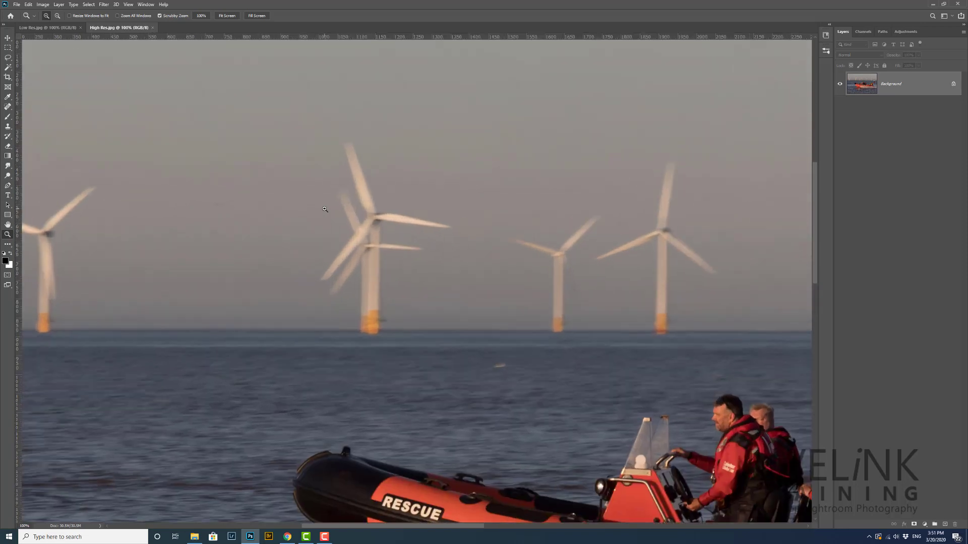
key("alt")
left_click(323, 211, "alt")
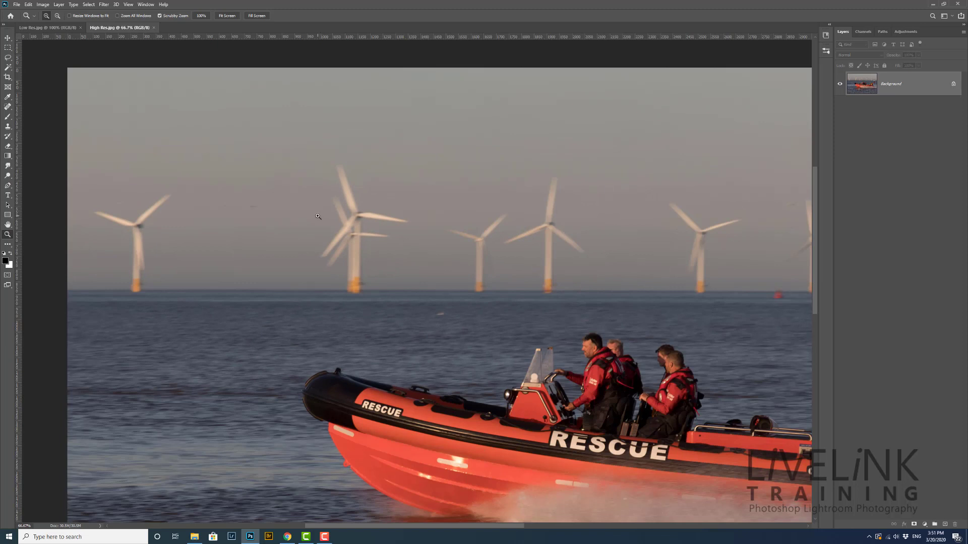
left_click(321, 214)
left_click(318, 217)
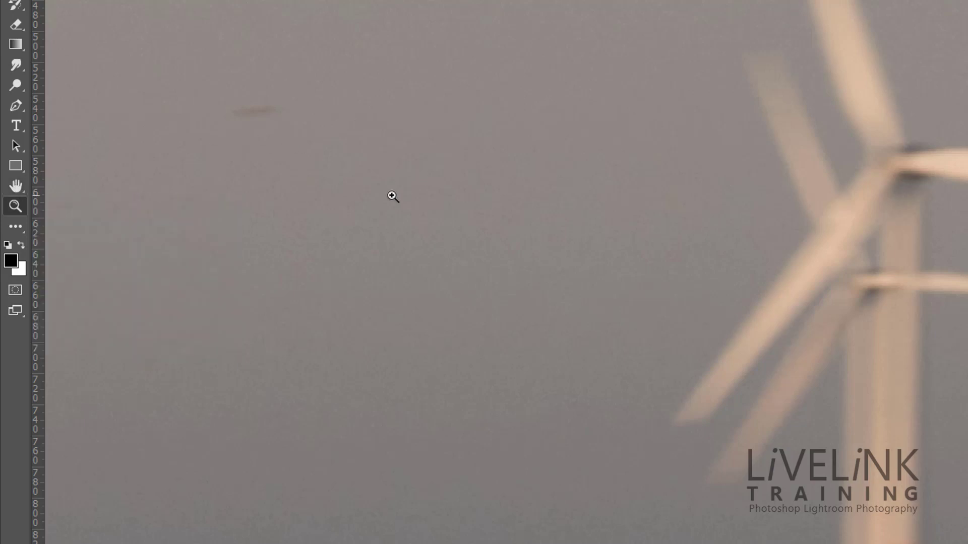
Pan the magnified photo with the Hand tool from the wind turbines to the helmsman at the boat's console.
key("h")
key("h")
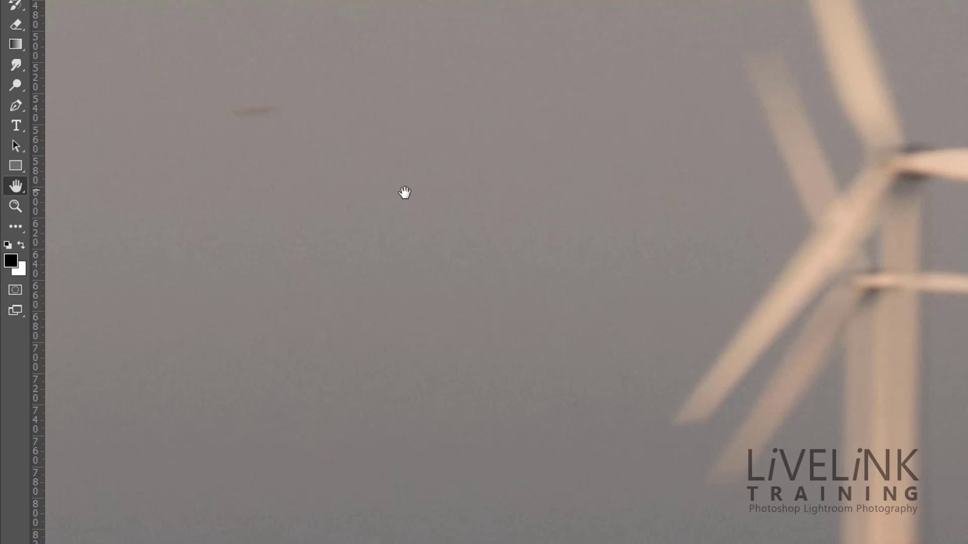
left_click_drag(717, 231, 85, 392)
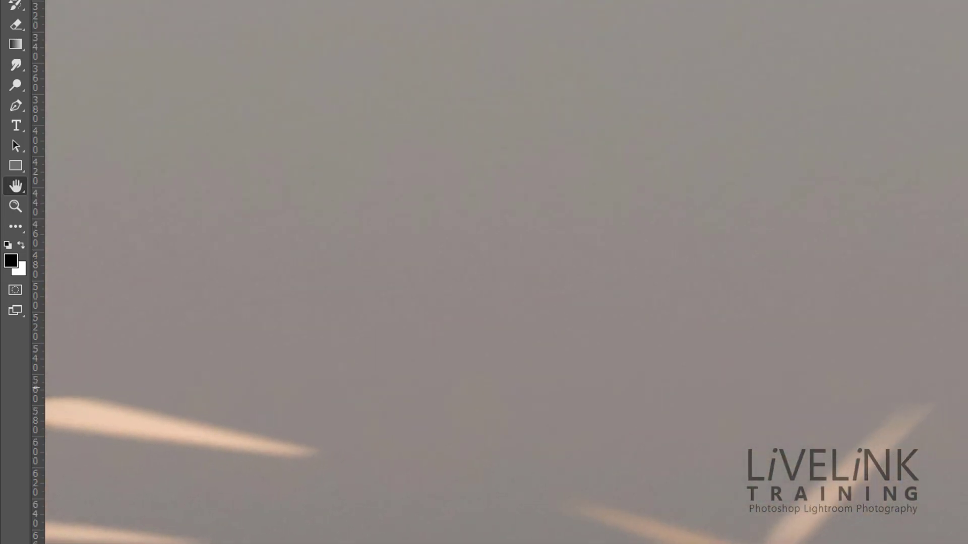
left_click_drag(907, 388, 605, 373)
left_click_drag(504, 514, 886, 536)
left_click_drag(958, 282, 690, 212)
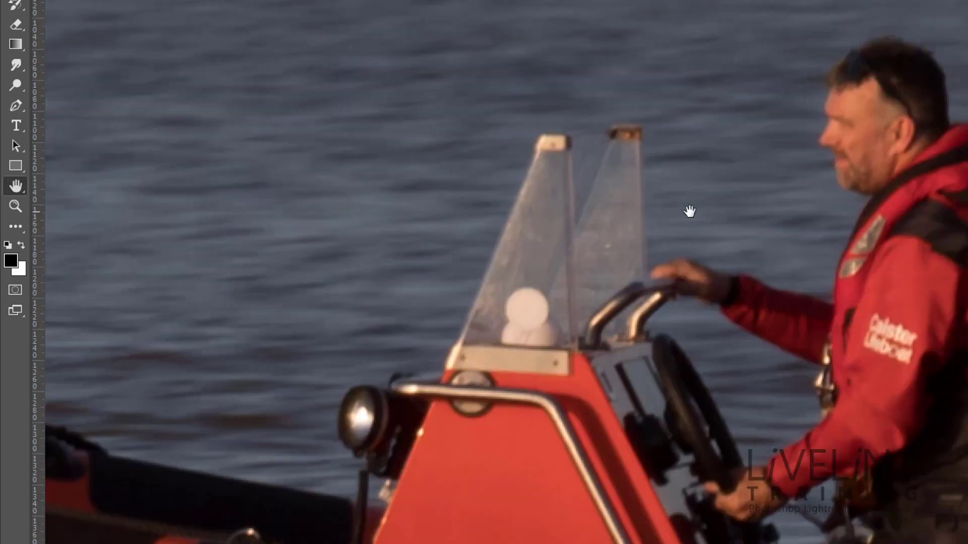
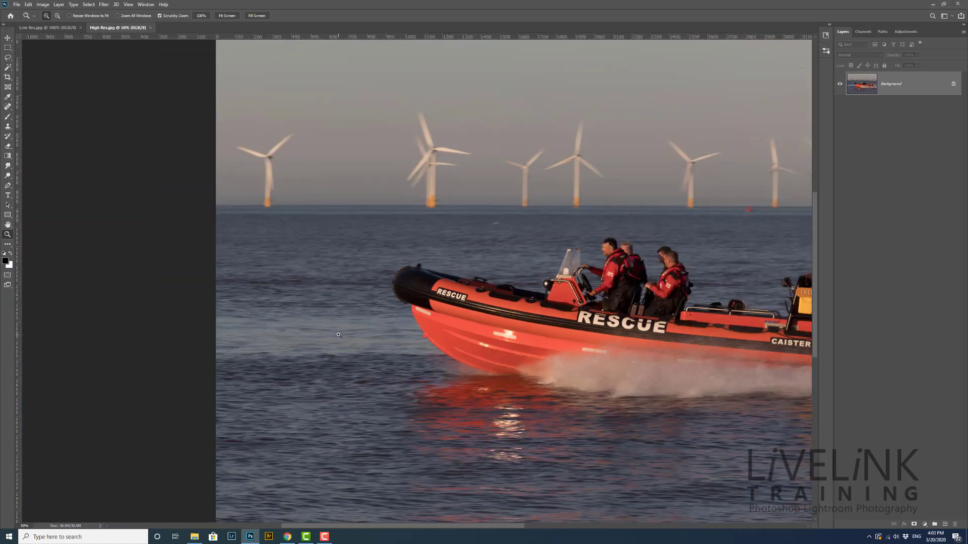
Magnify the boat's bow to 200%, and zoom back out four increments.
key("ctrl+plus")
key("ctrl+plus")
key("ctrl+plus")
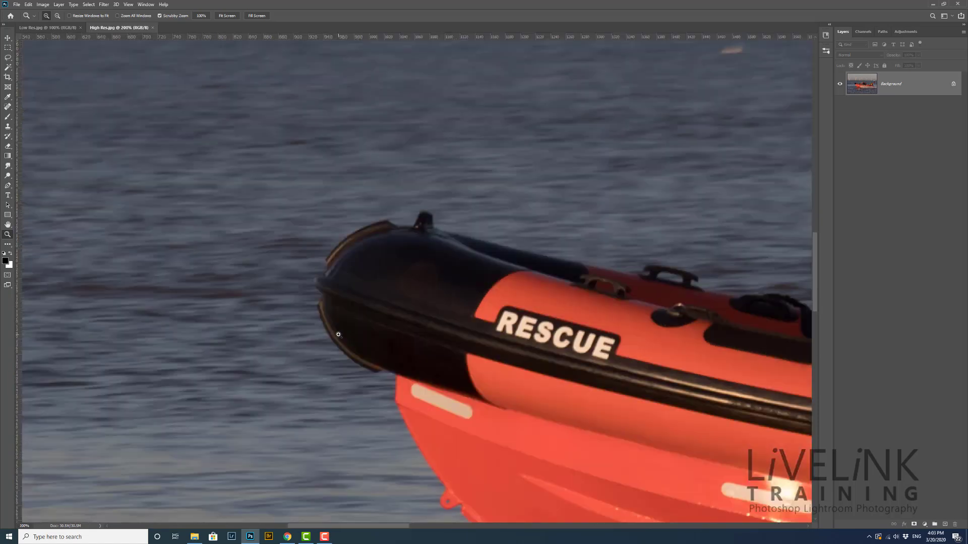
key("ctrl+minus")
key("ctrl+minus")
key("ctrl+minus")
key("ctrl+minus")
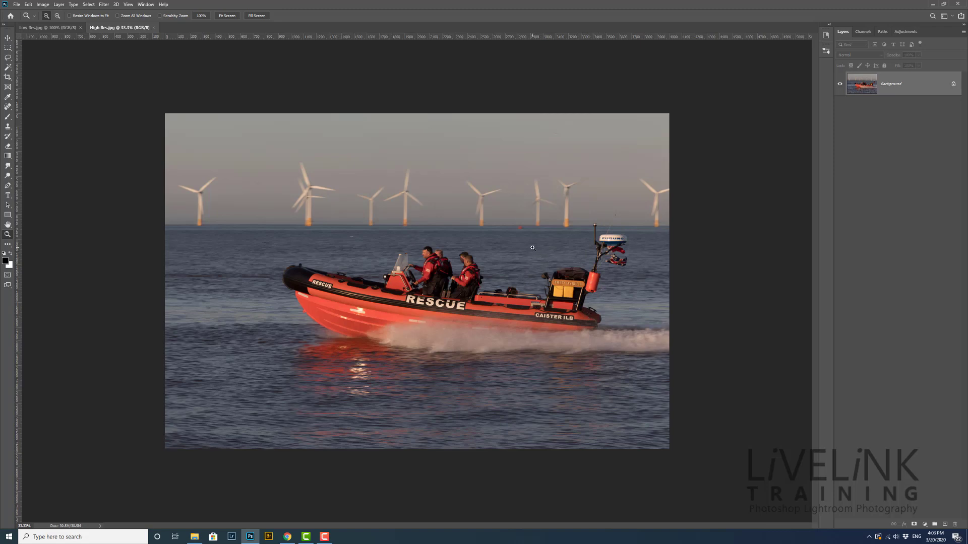
Zoom in on a marked area around the equipment rack at the boat's stern, and enable Scrubby Zoom.
left_click_drag(535, 248, 608, 336)
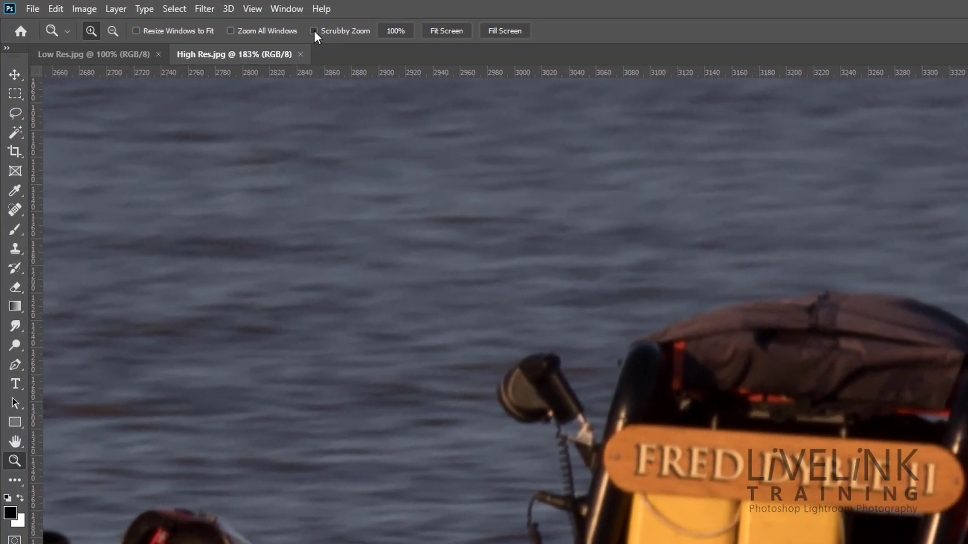
left_click(314, 32)
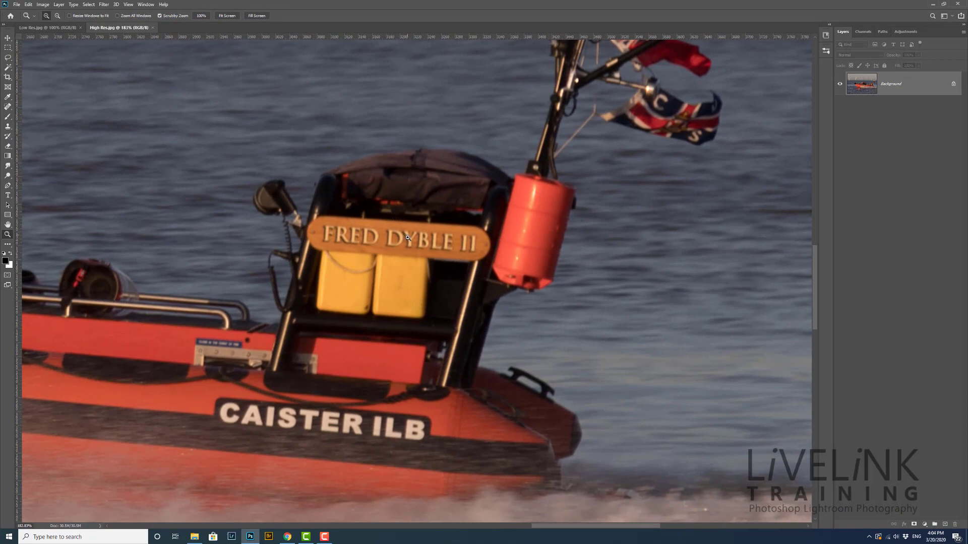
Use Scrubby Zoom to zoom out and back in to 277% near the helmsman, and scroll the view to the crew.
left_click_drag(366, 234, 273, 231)
mouse_move(448, 274)
left_mouse_down()
mouse_move(528, 276)
mouse_move(418, 281)
mouse_move(508, 277)
mouse_move(446, 283)
left_mouse_up()
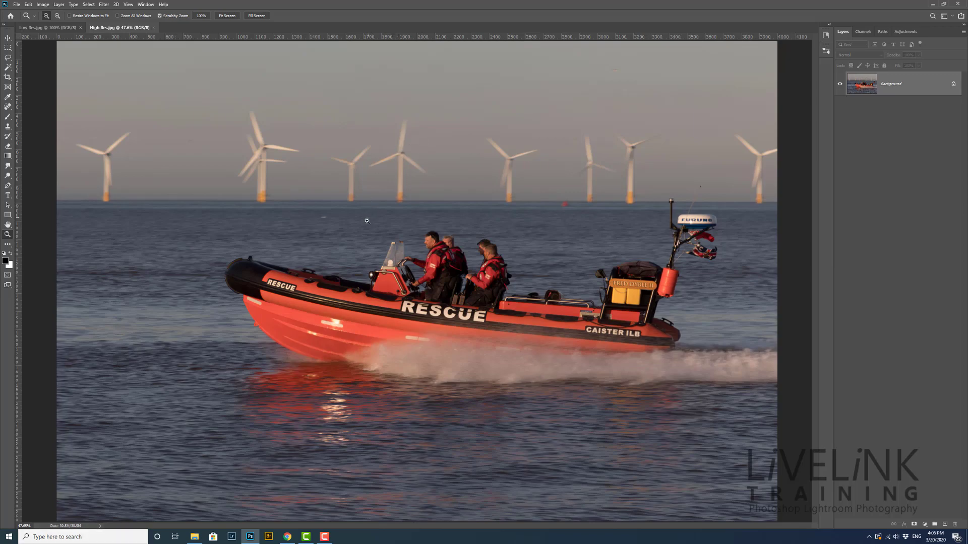
left_click_drag(376, 222, 418, 228)
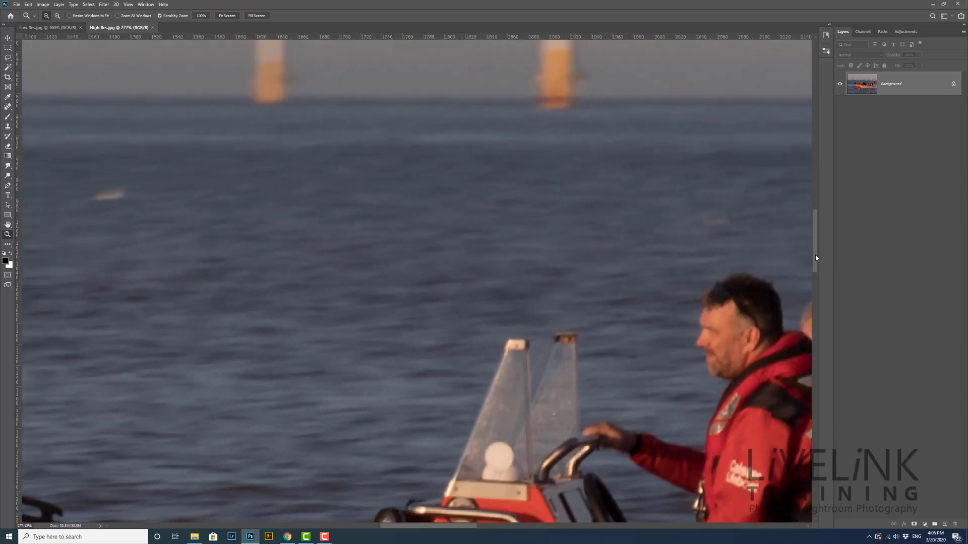
mouse_move(815, 255)
left_mouse_down()
mouse_move(812, 240)
mouse_move(812, 343)
mouse_move(812, 252)
mouse_move(812, 265)
left_mouse_up()
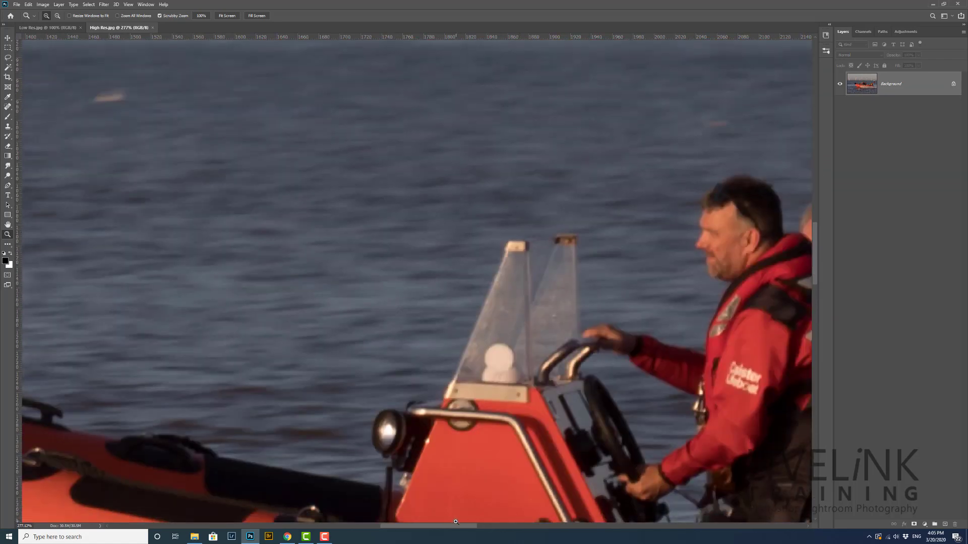
left_click_drag(456, 528, 484, 536)
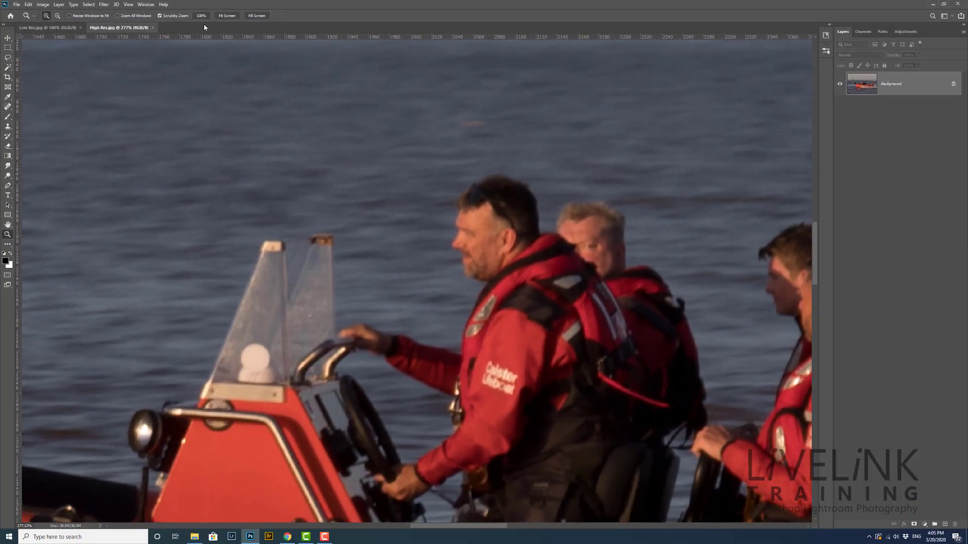
Cycle the photo through the preset views 100%, Fit Screen and Fill Screen.
left_click(202, 17)
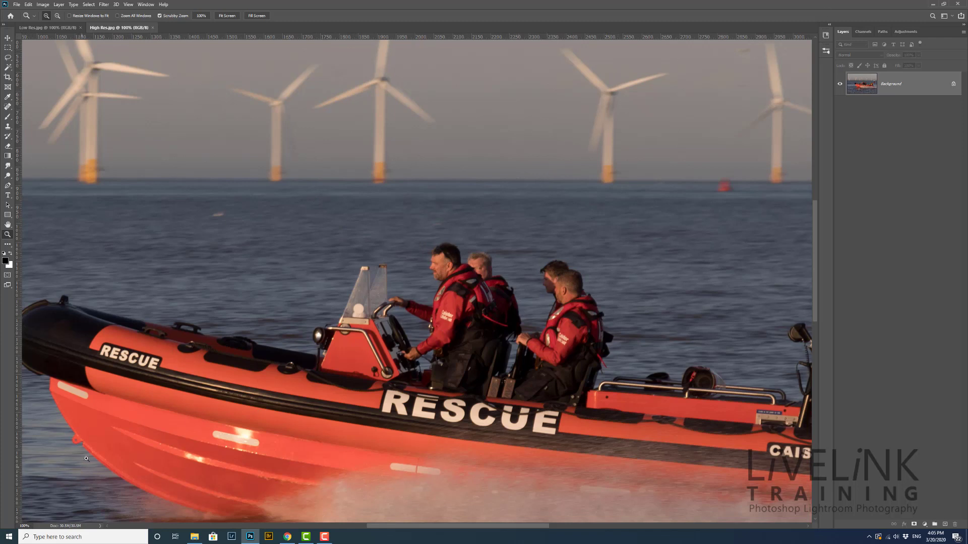
left_click(226, 16)
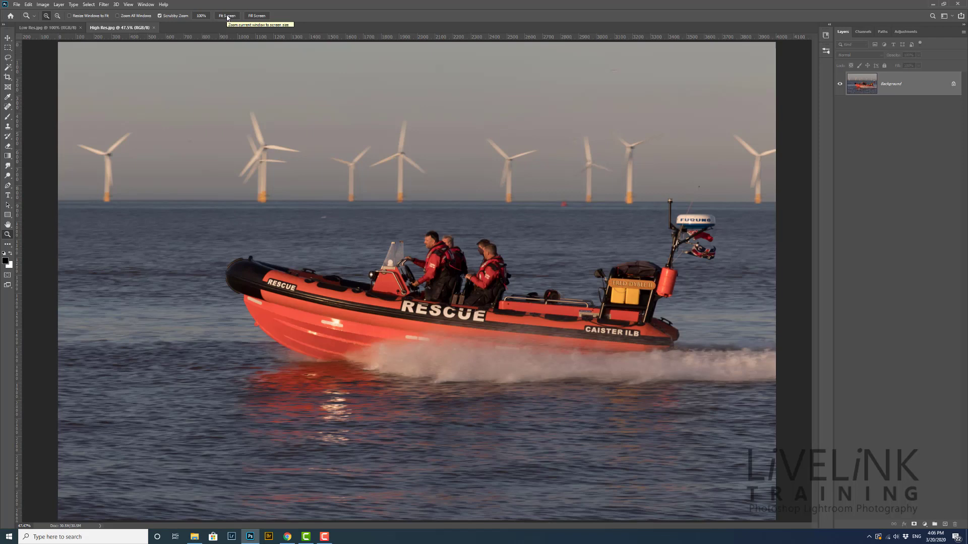
left_click(260, 18)
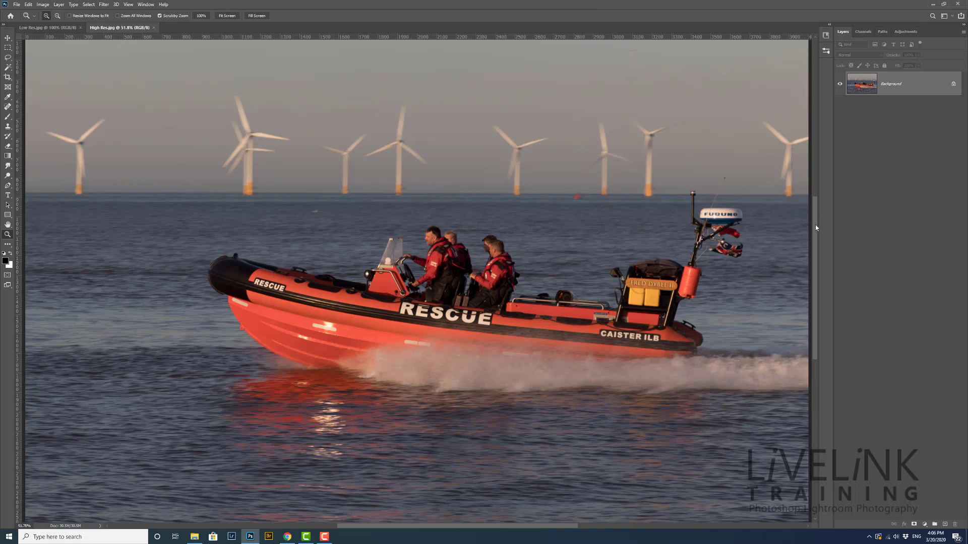
mouse_move(815, 225)
left_mouse_down()
mouse_move(815, 207)
mouse_move(812, 289)
mouse_move(816, 231)
left_mouse_up()
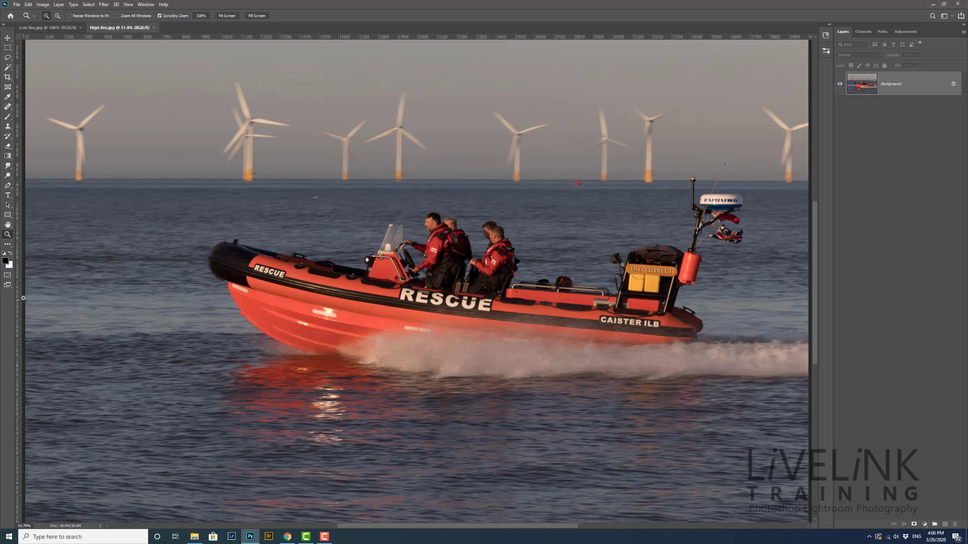
Return the photo to 100% magnification, and fit the whole image to the screen with the Hand tool.
double_click(8, 234)
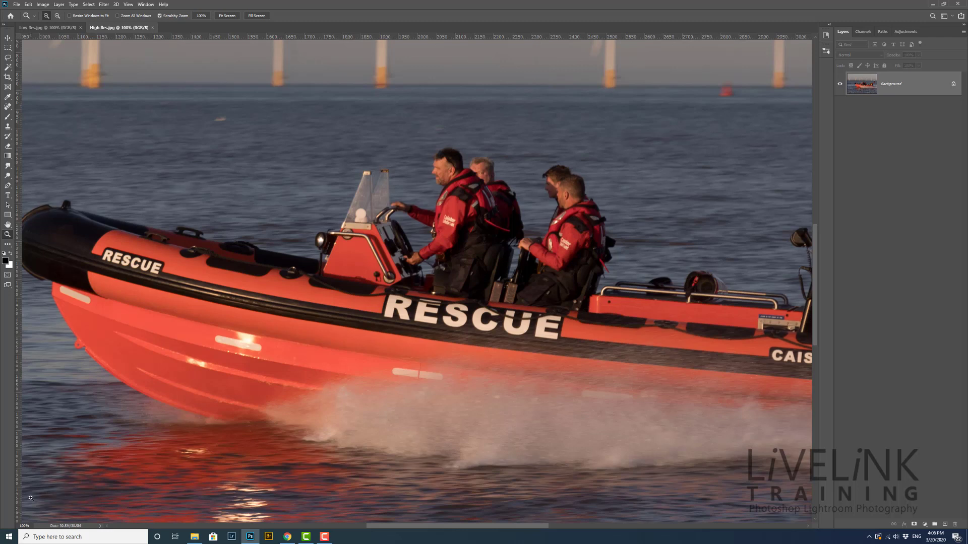
double_click(8, 227)
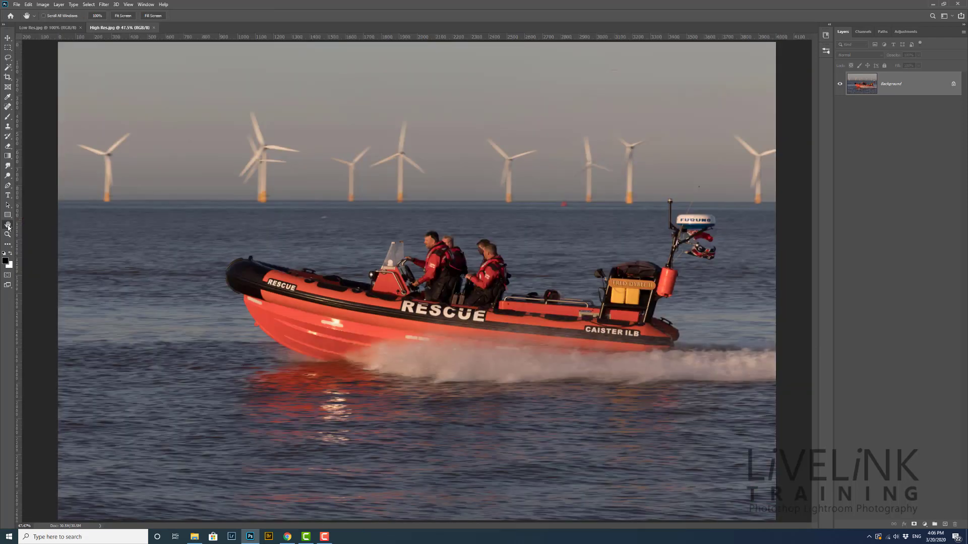